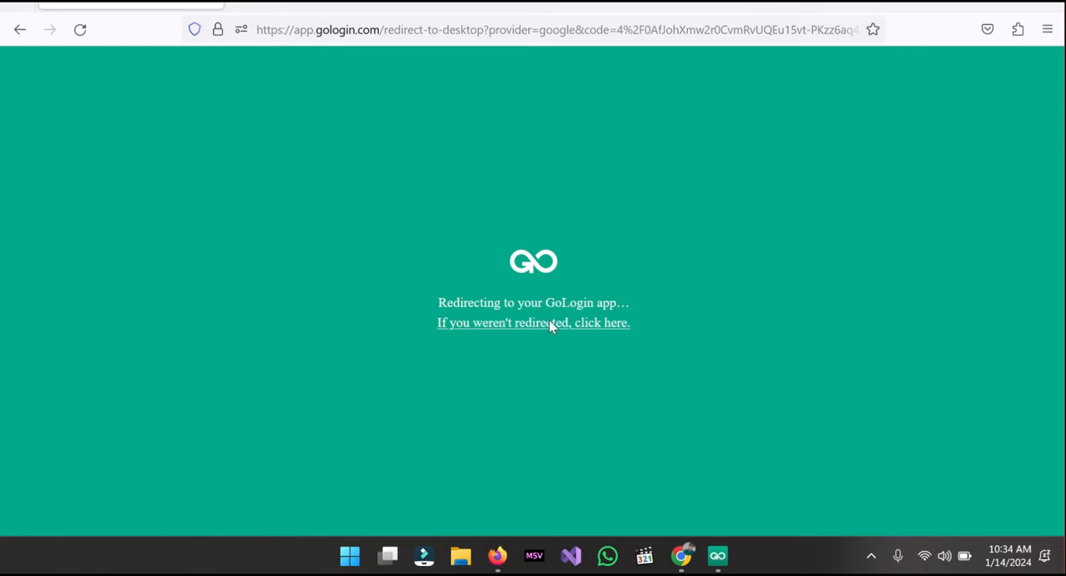
- Switch to Chrome and search the web for "gologin download" in a new window, then return to the start page
click(681, 555)
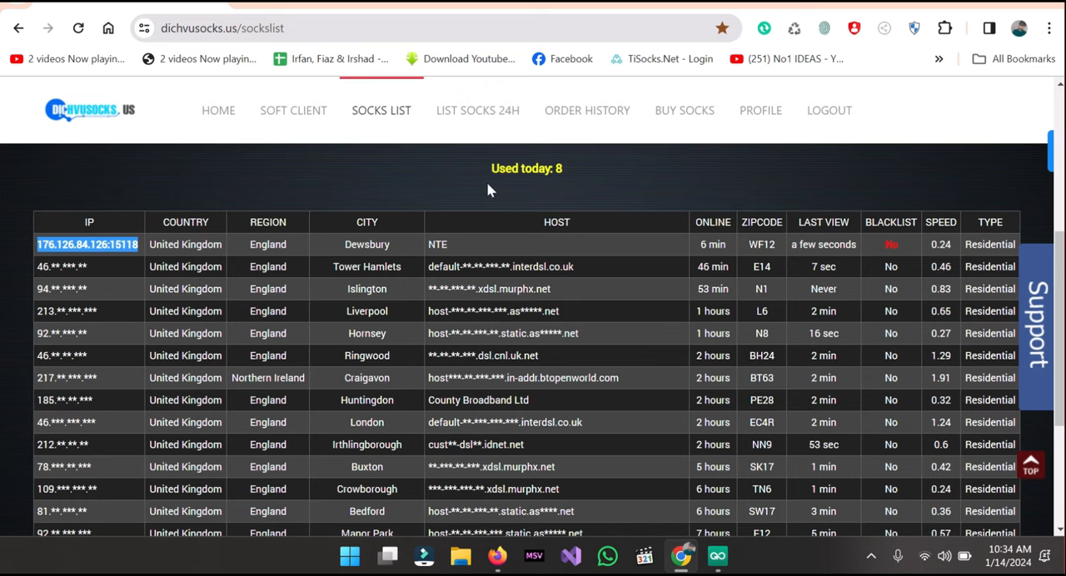
key(ctrl+n)
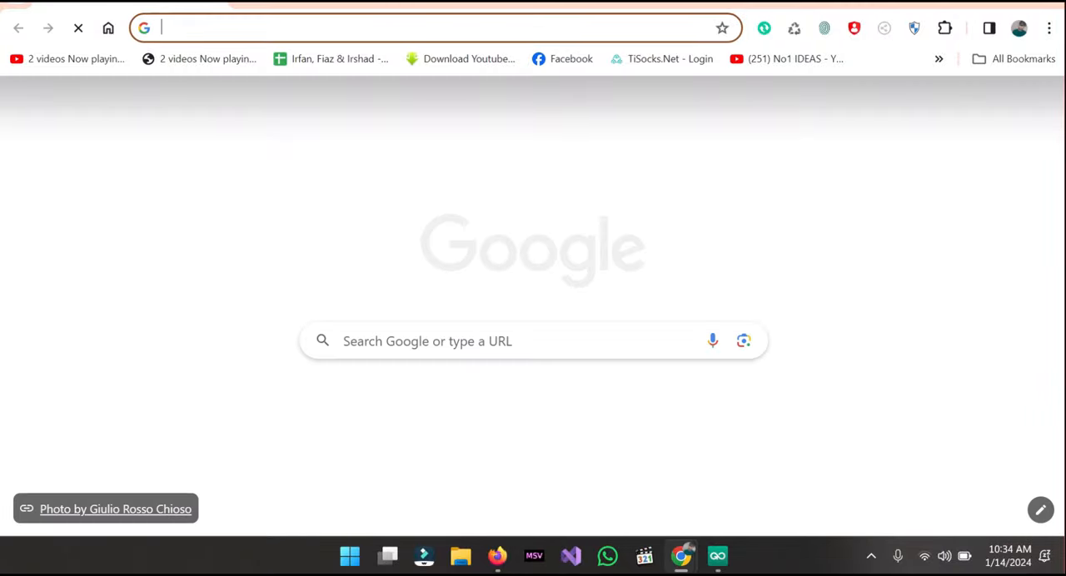
text(ll)
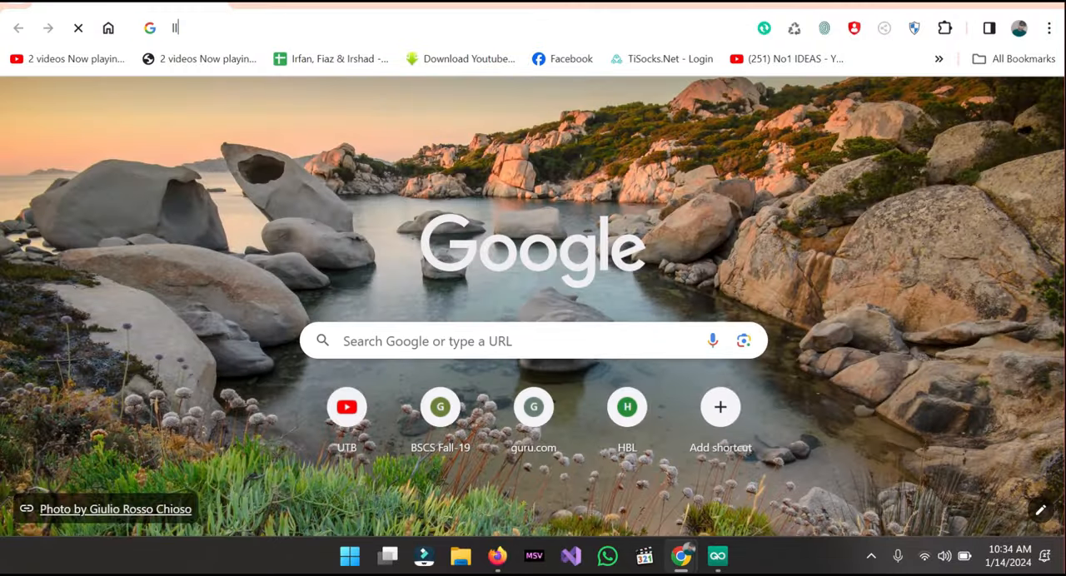
key(BackSpace)
key(BackSpace)
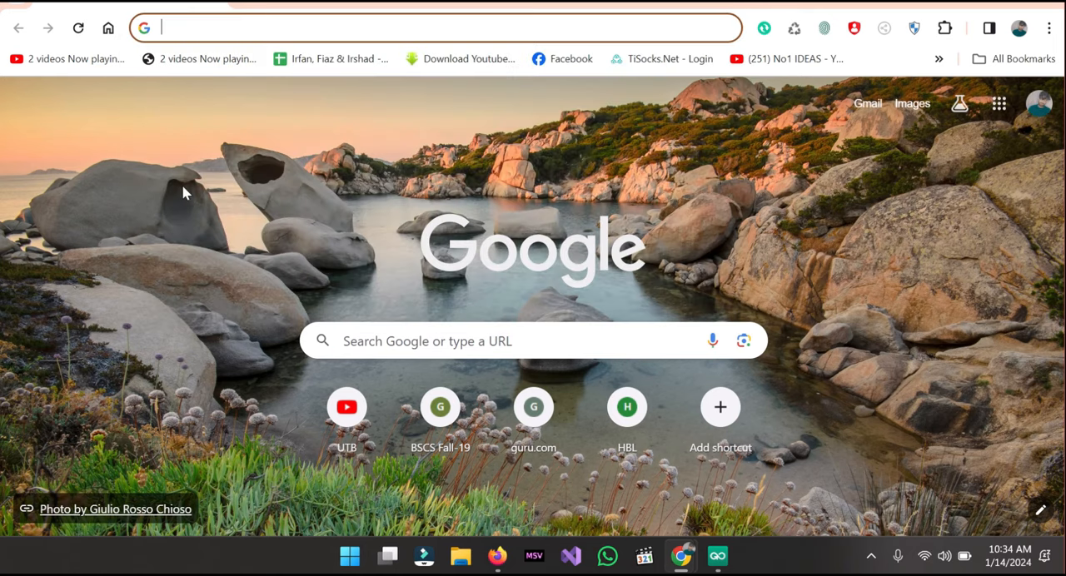
text(go)
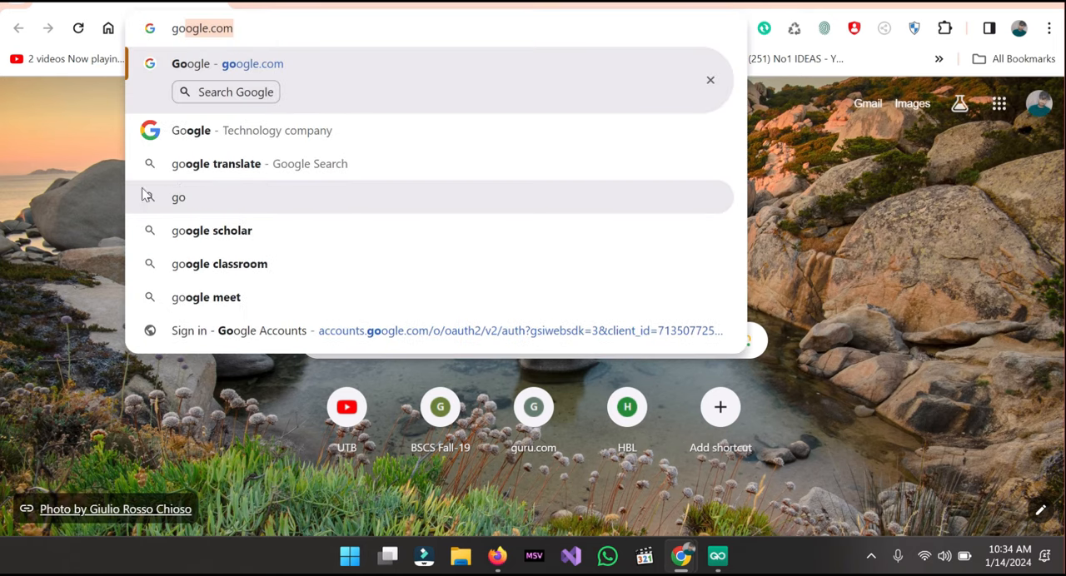
text(lo)
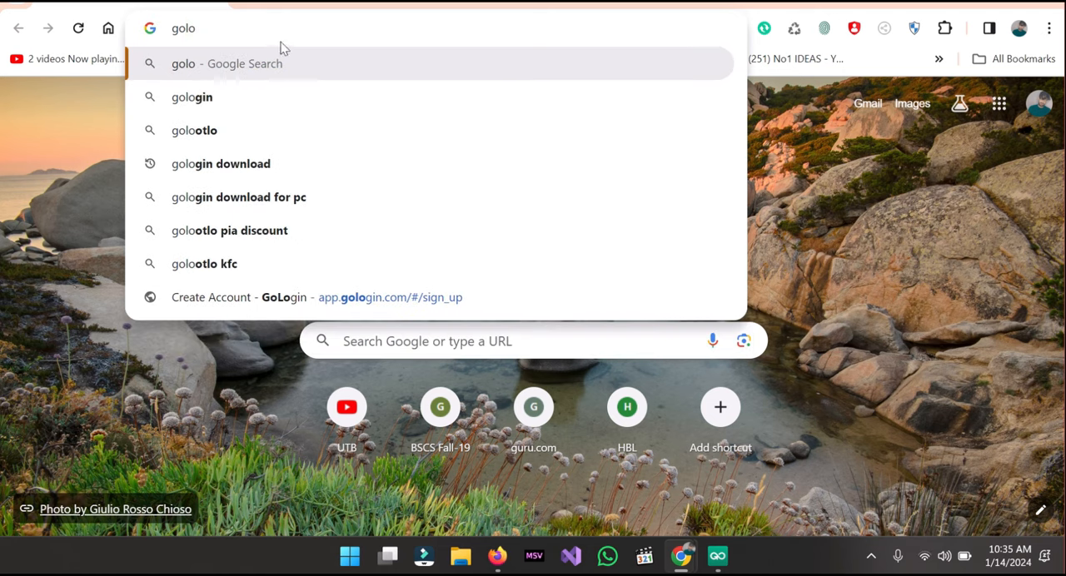
click(241, 173)
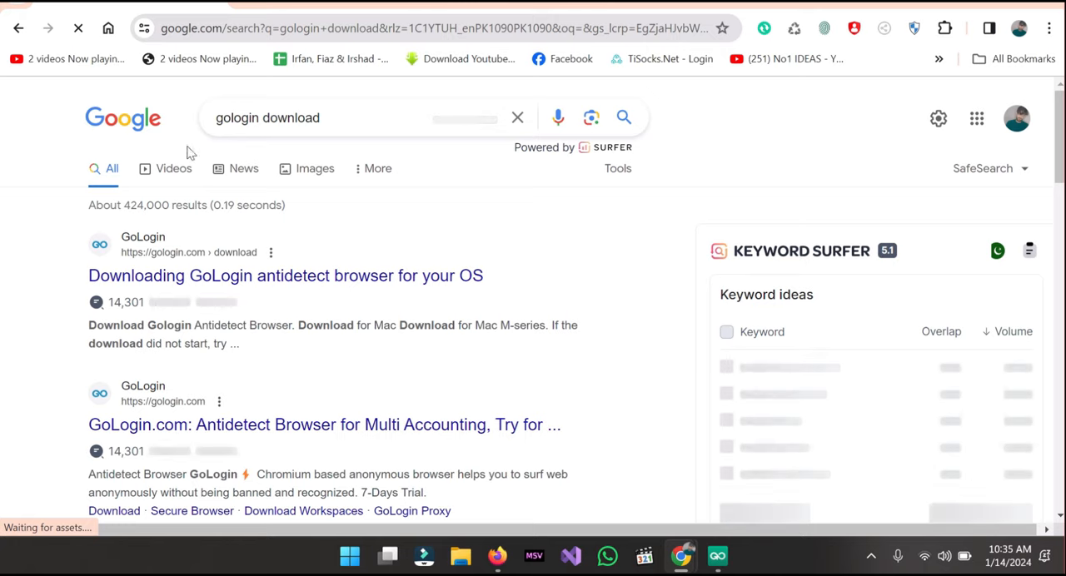
click(20, 30)
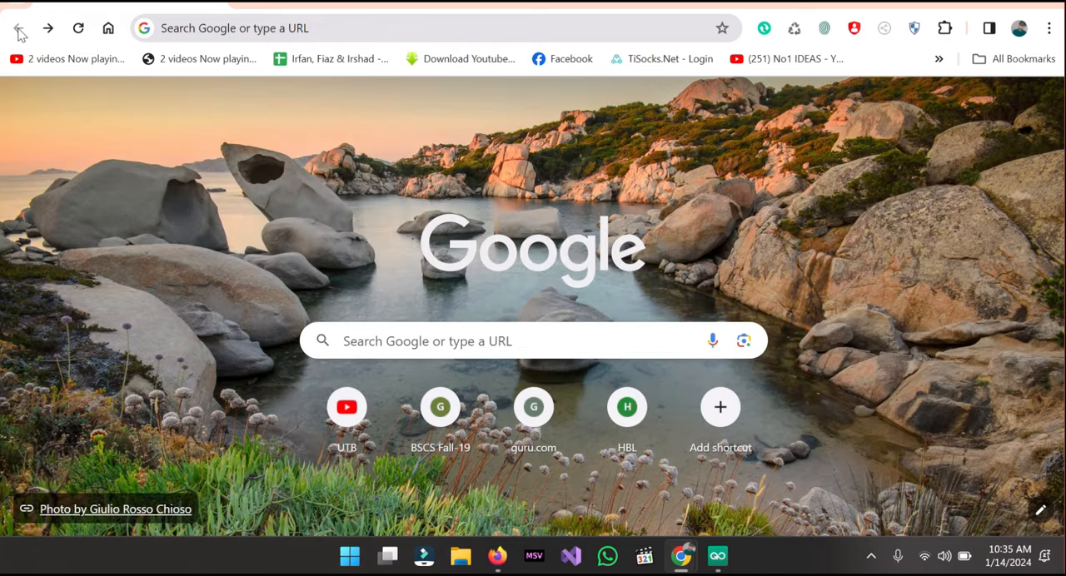
- Switch to the GoLogin app and delete the sample profile named "Click to change name"
mouse_move(714, 547)
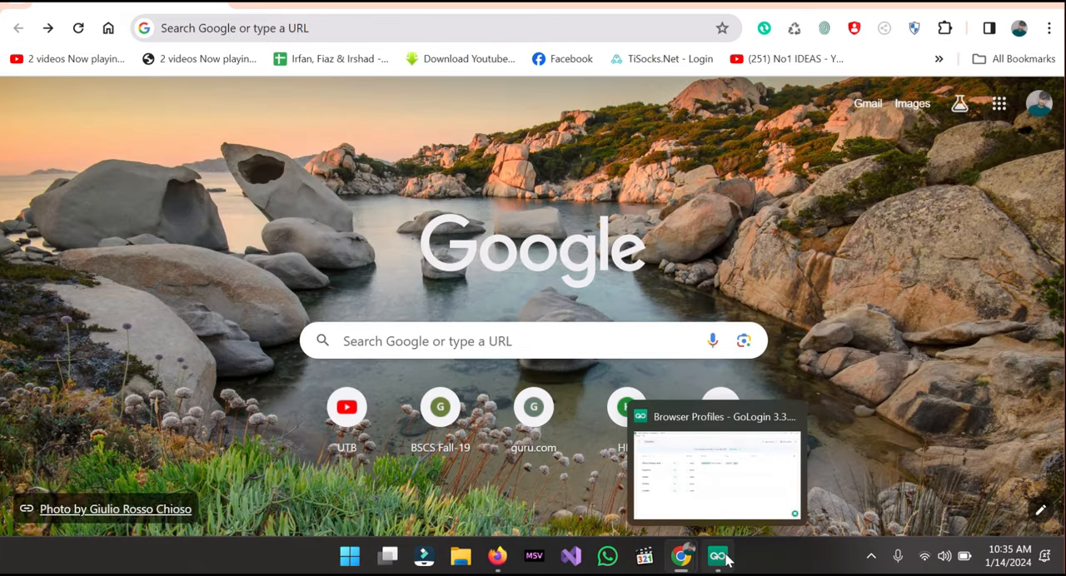
click(723, 525)
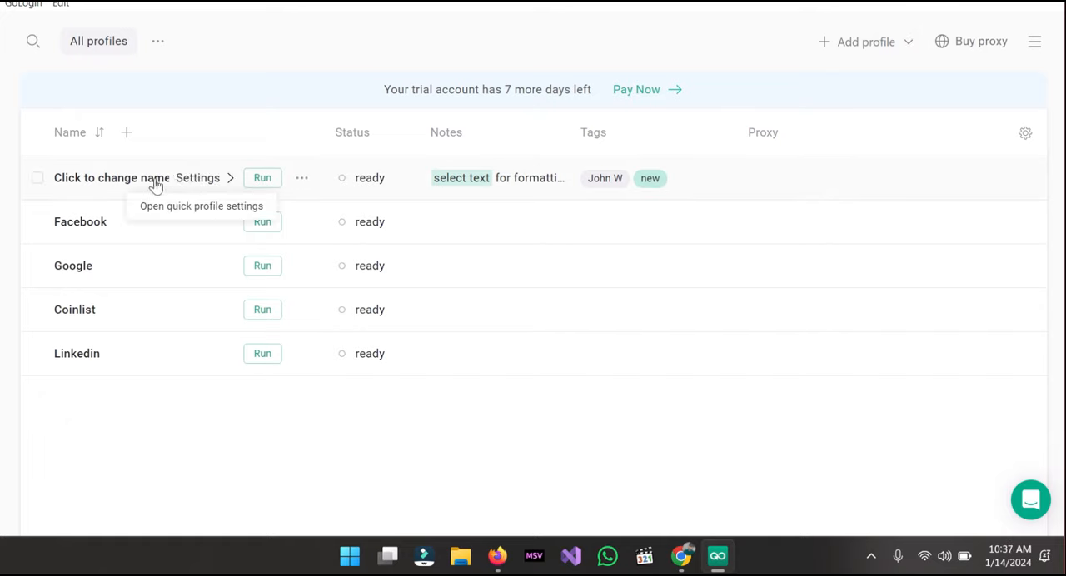
click(35, 185)
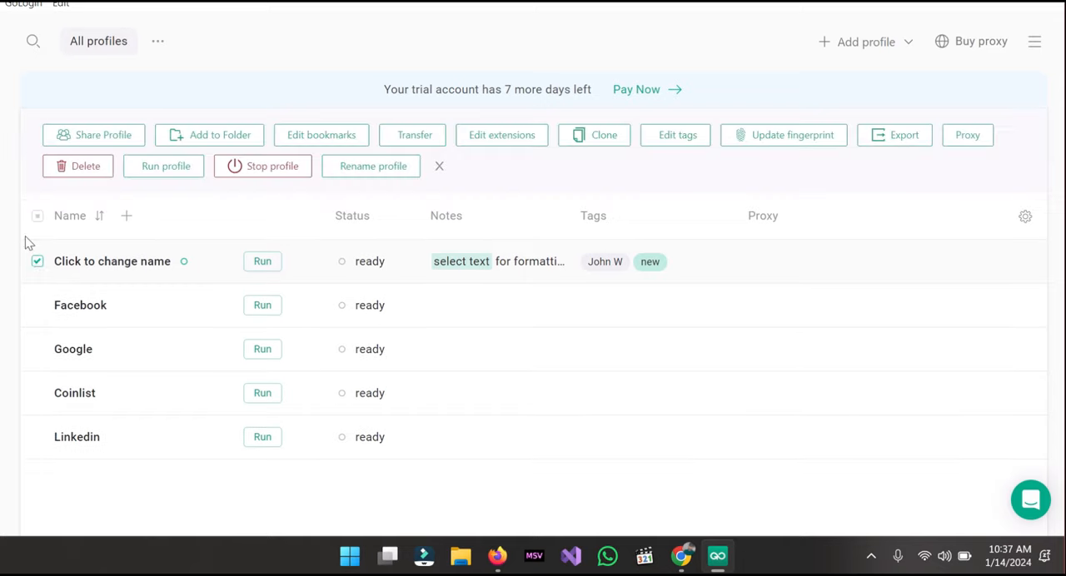
click(102, 171)
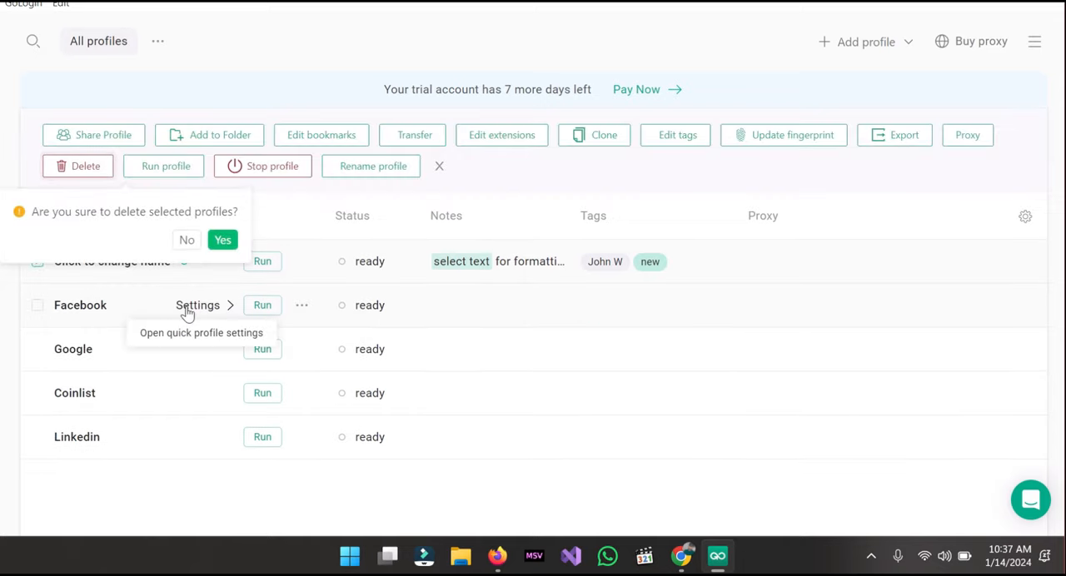
click(223, 241)
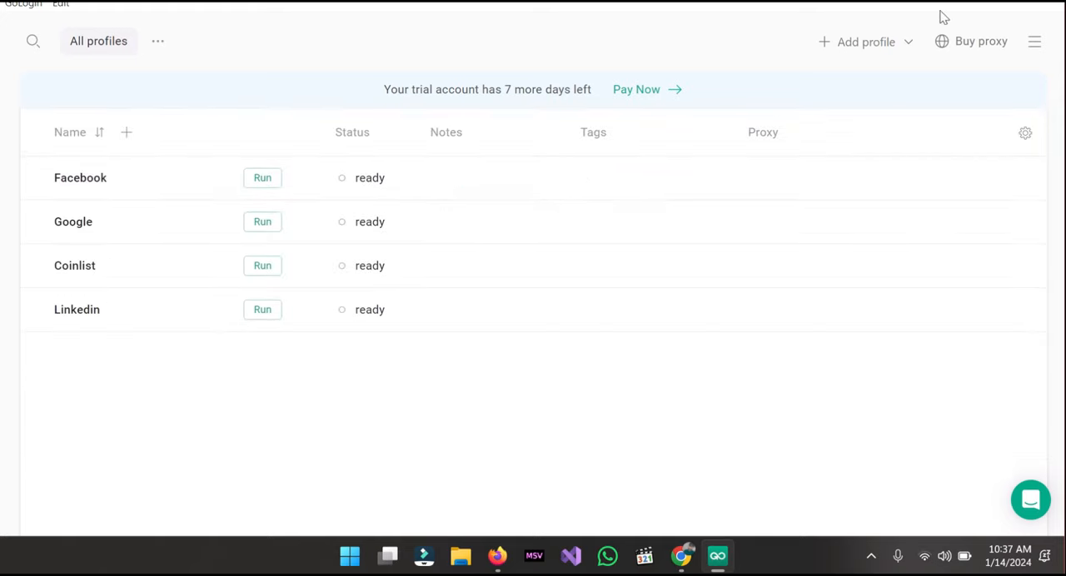
- Start a new browser profile and name it UK1
click(884, 49)
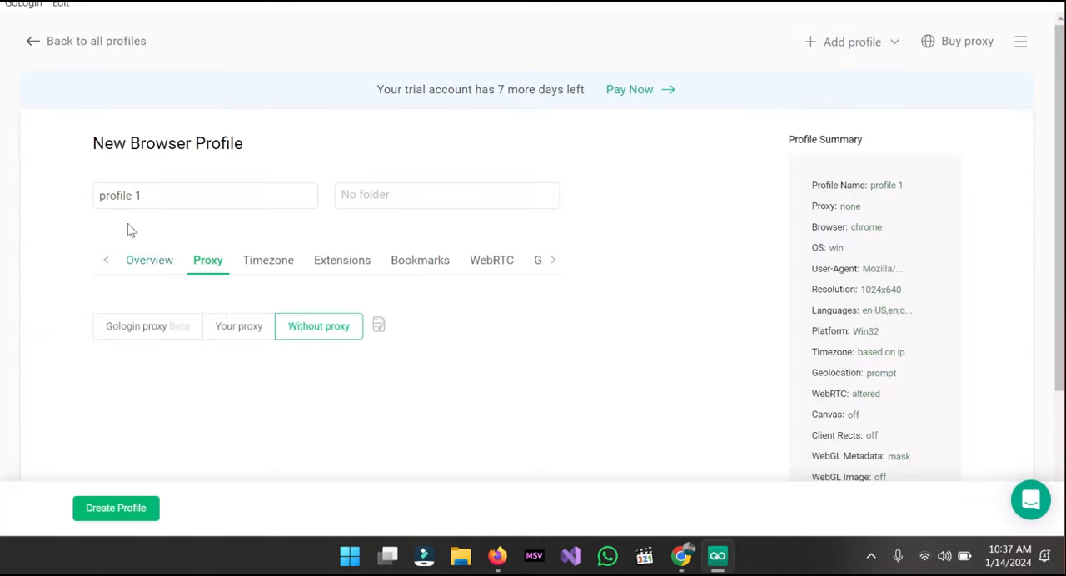
drag(155, 194, 45, 209)
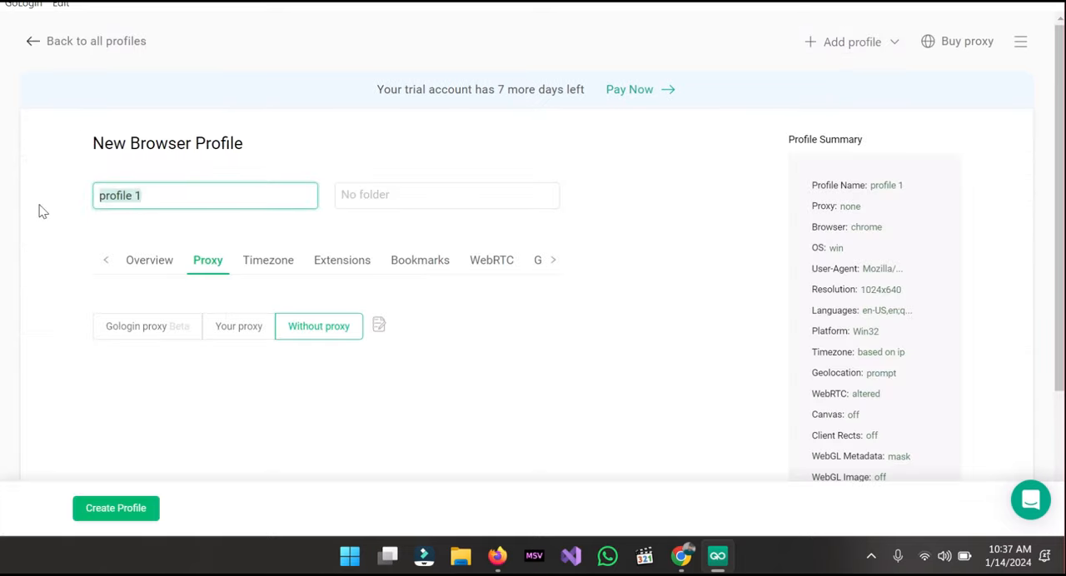
text(UK)
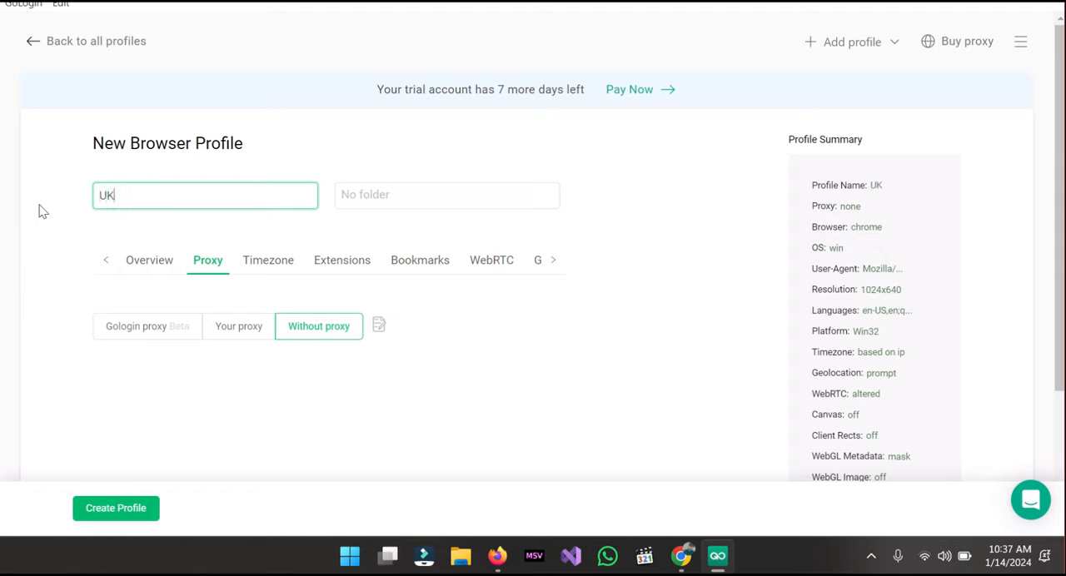
text(1)
- Set the UK1 profile to use your own proxy, with Socks 5 Proxy as the proxy type
click(235, 338)
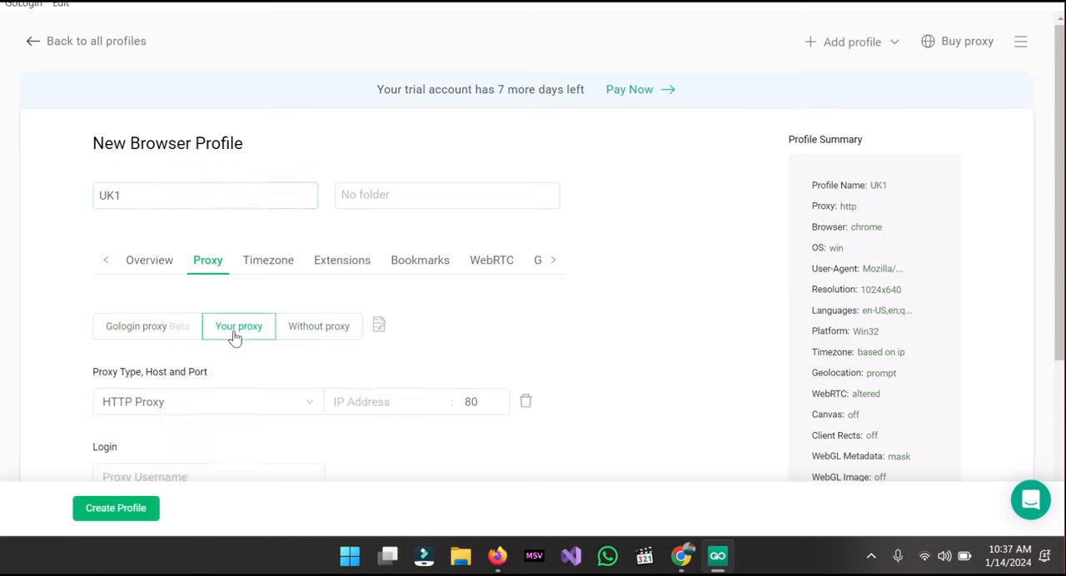
click(259, 411)
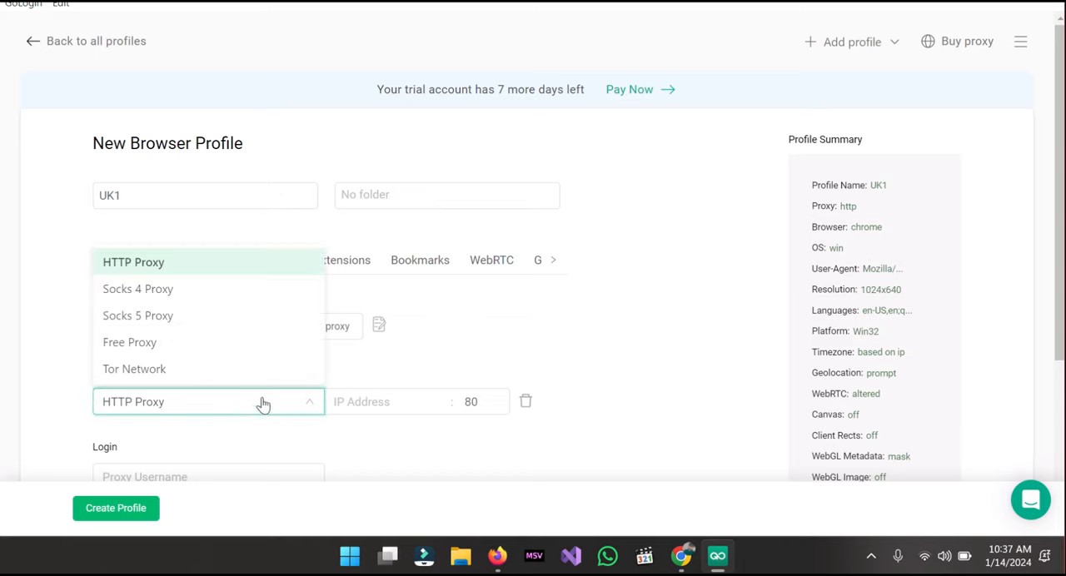
click(160, 317)
- Paste the copied proxy address as the host and cut off its port part, leaving 176.126.84.126
click(390, 405)
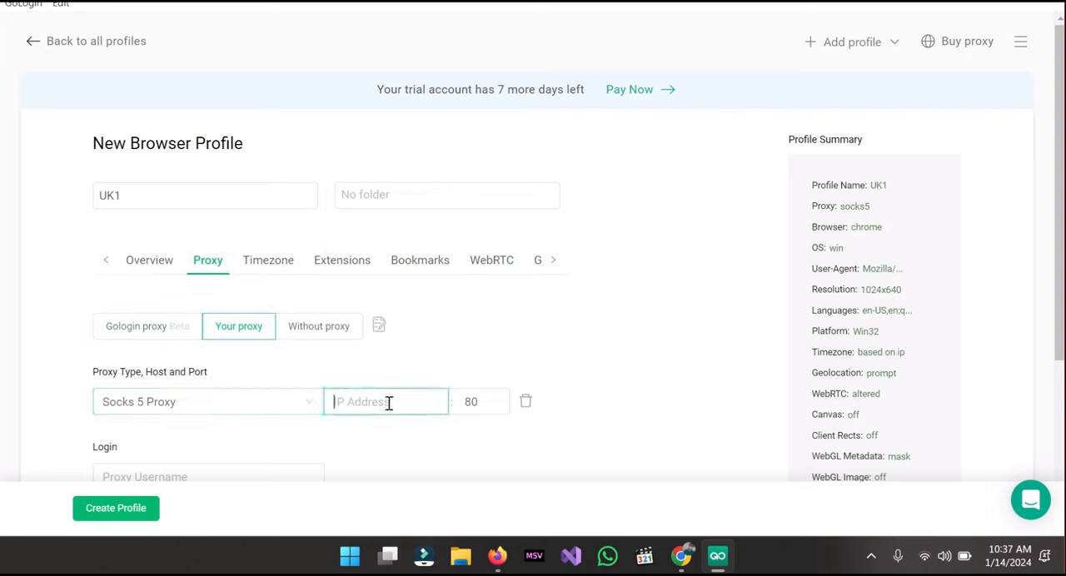
key(ctrl+v)
drag(407, 402, 442, 402)
click(441, 402)
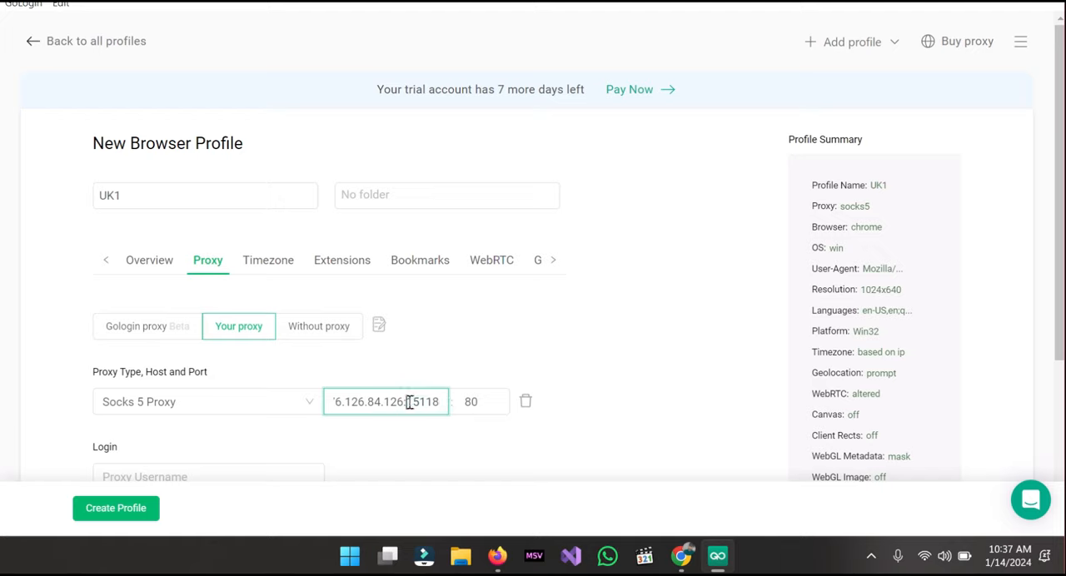
drag(406, 403, 441, 403)
key(ctrl+x)
key(BackSpace)
key(BackSpace)
- Replace the proxy's default port with the cut value 15118
click(468, 402)
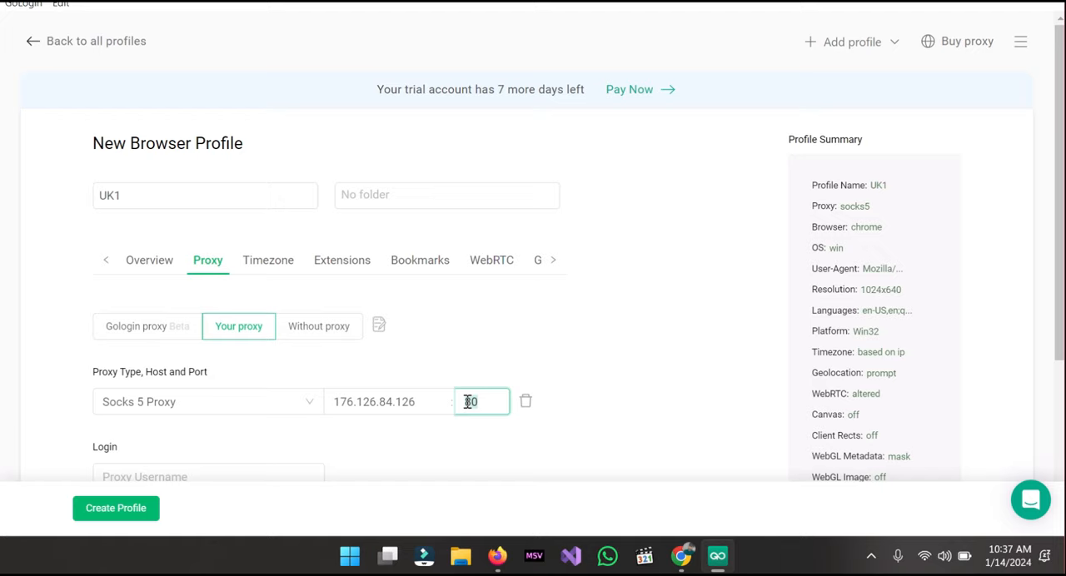
key(ctrl+a)
key(ctrl+v)
click(644, 385)
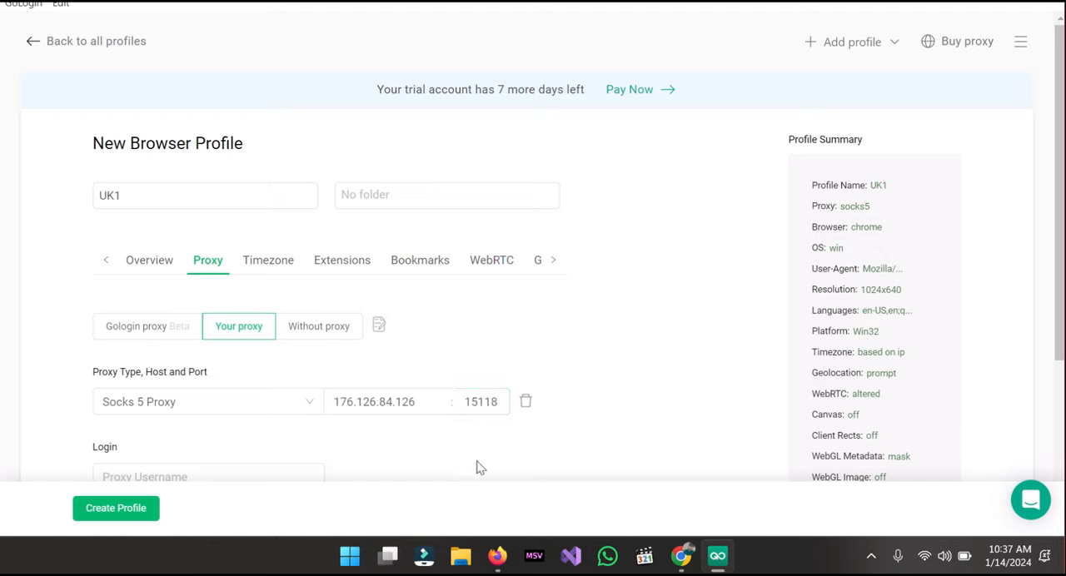
- Review the new profile's remaining proxy fields and its timezone, extensions, WebRTC, geolocation, advanced and cookies settings
scroll(522, 364, down, 2)
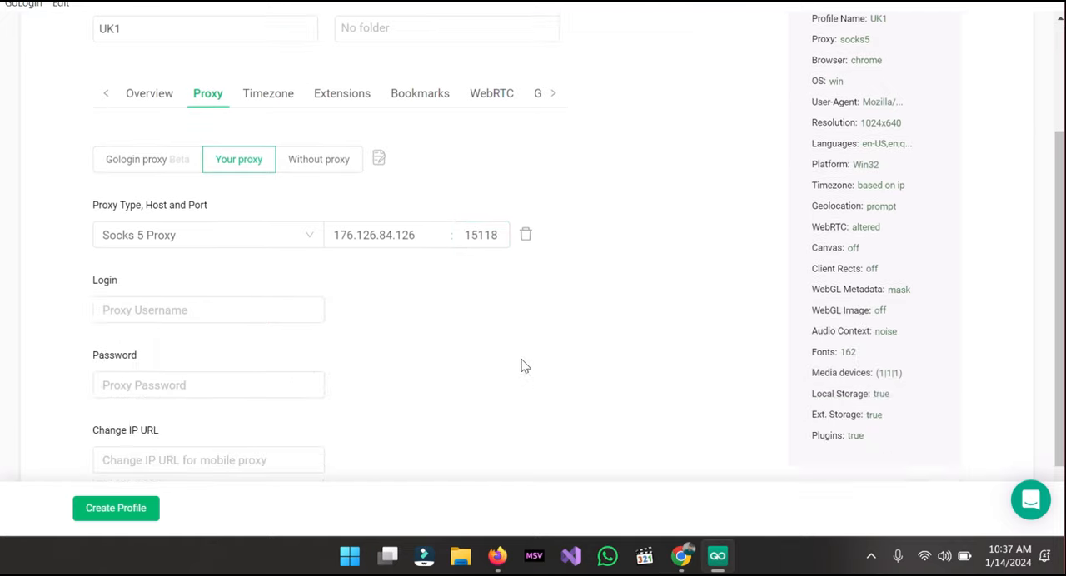
scroll(522, 363, down, 1)
scroll(521, 361, up, 3)
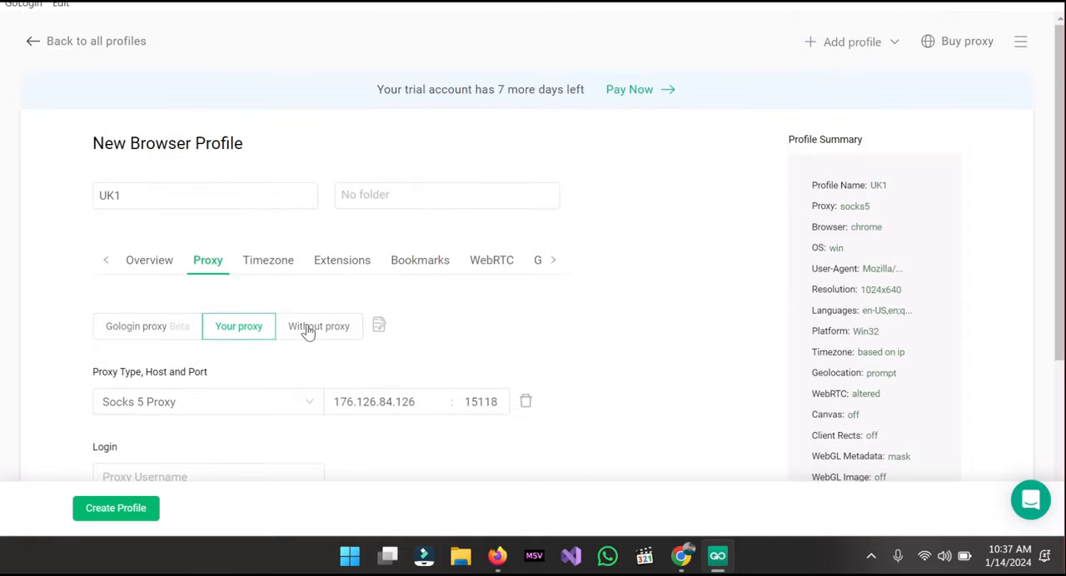
click(268, 262)
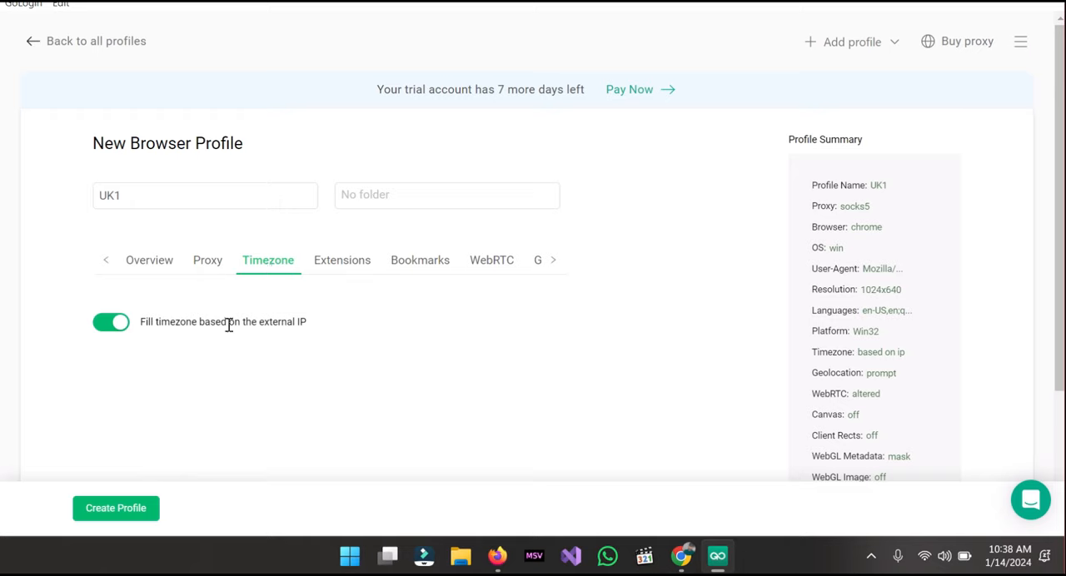
click(344, 263)
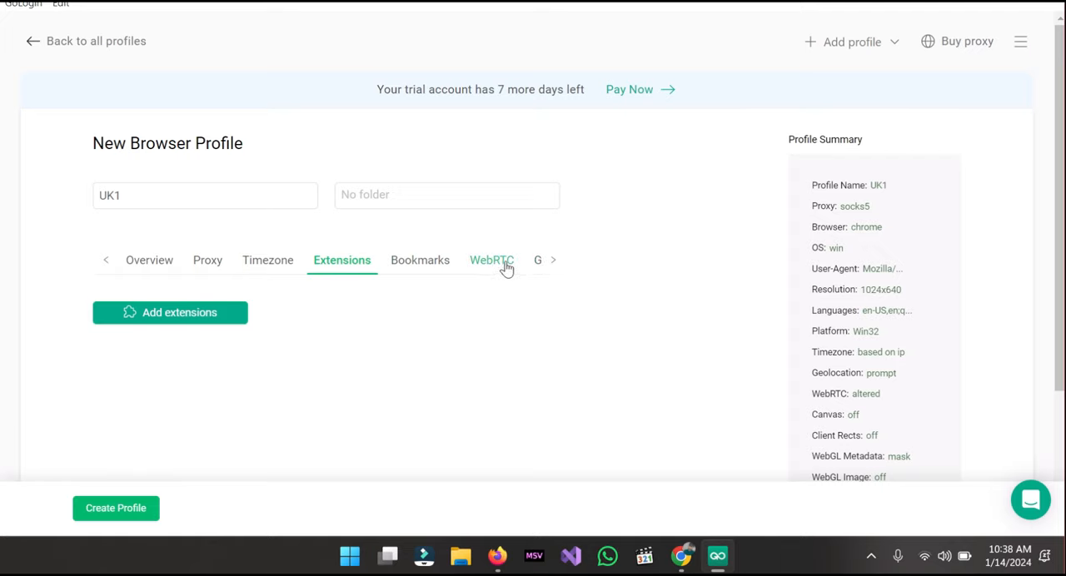
click(552, 263)
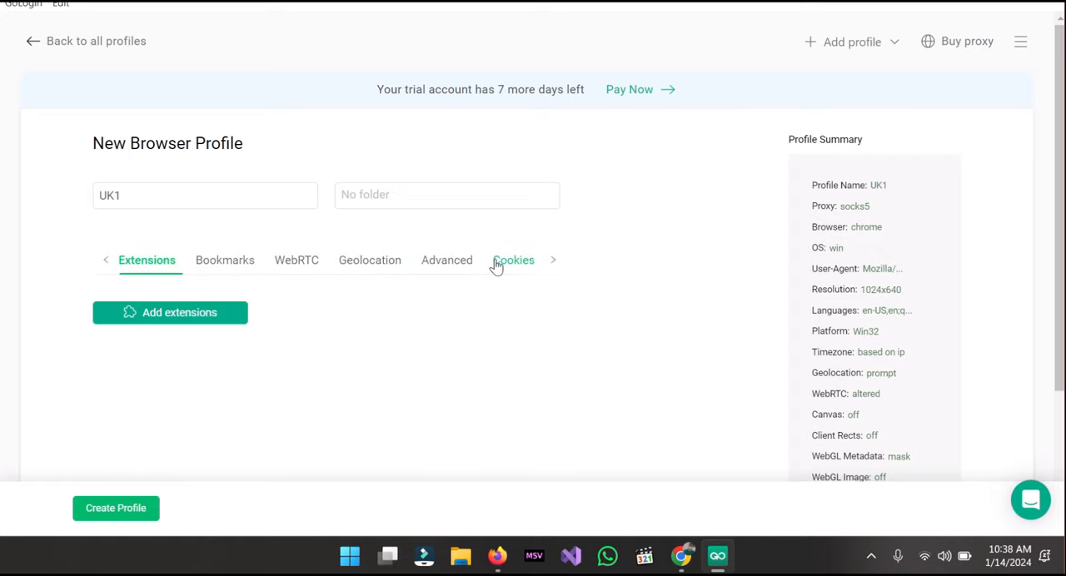
click(289, 274)
scroll(243, 404, down, 1)
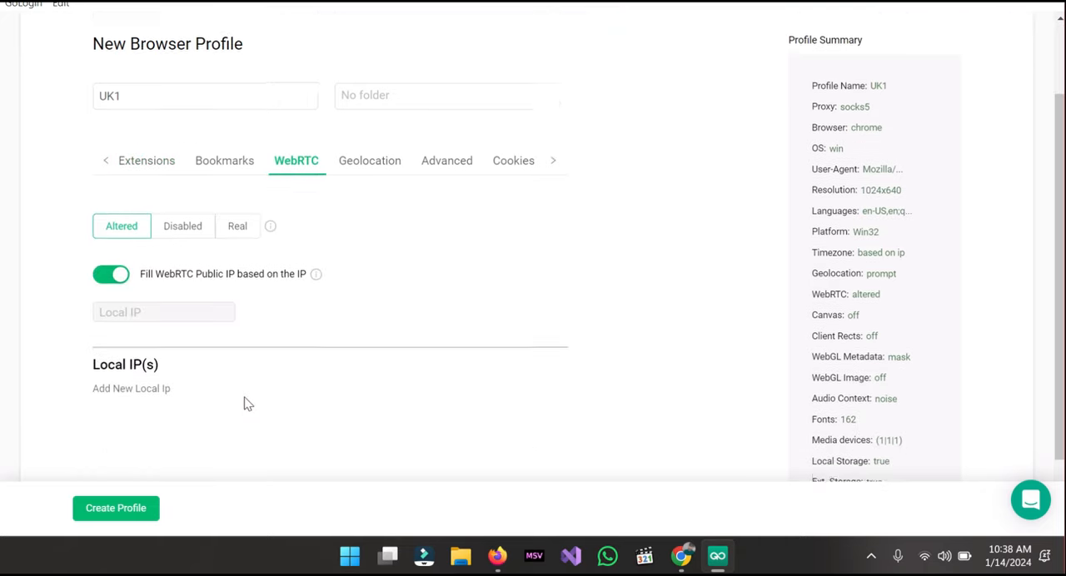
scroll(243, 403, up, 1)
click(384, 260)
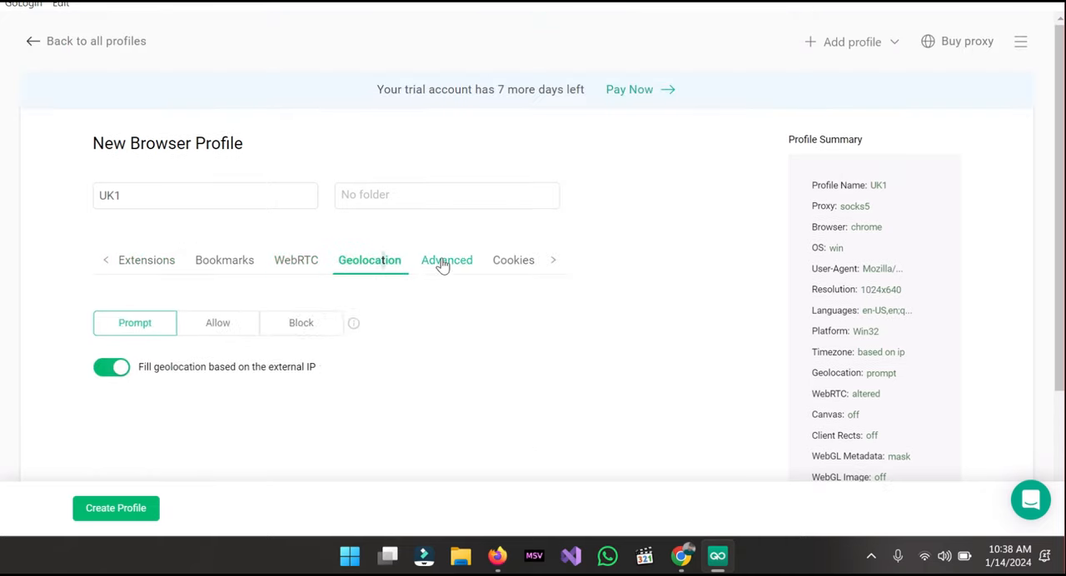
click(479, 266)
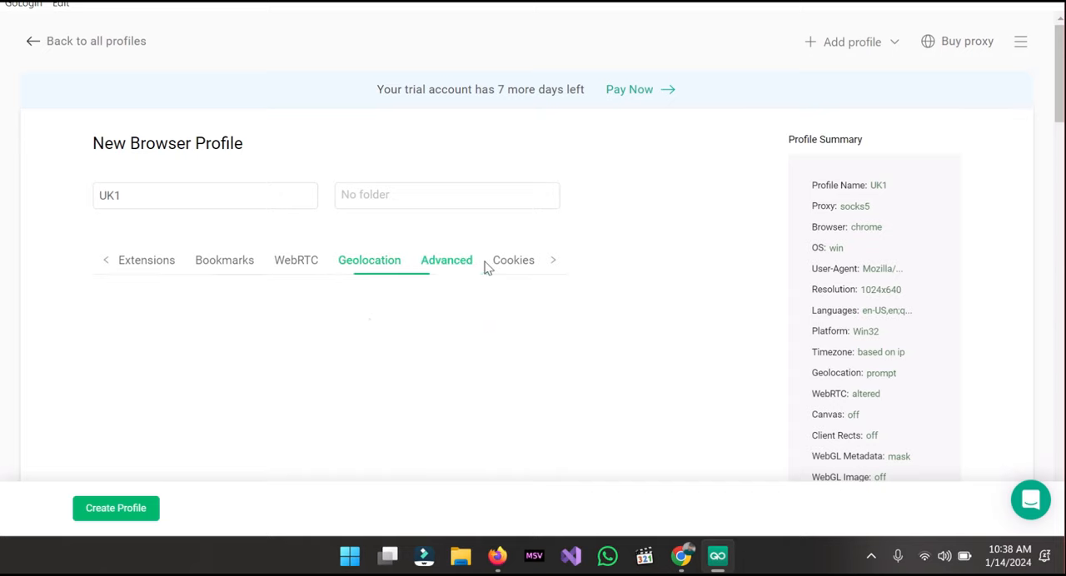
click(529, 265)
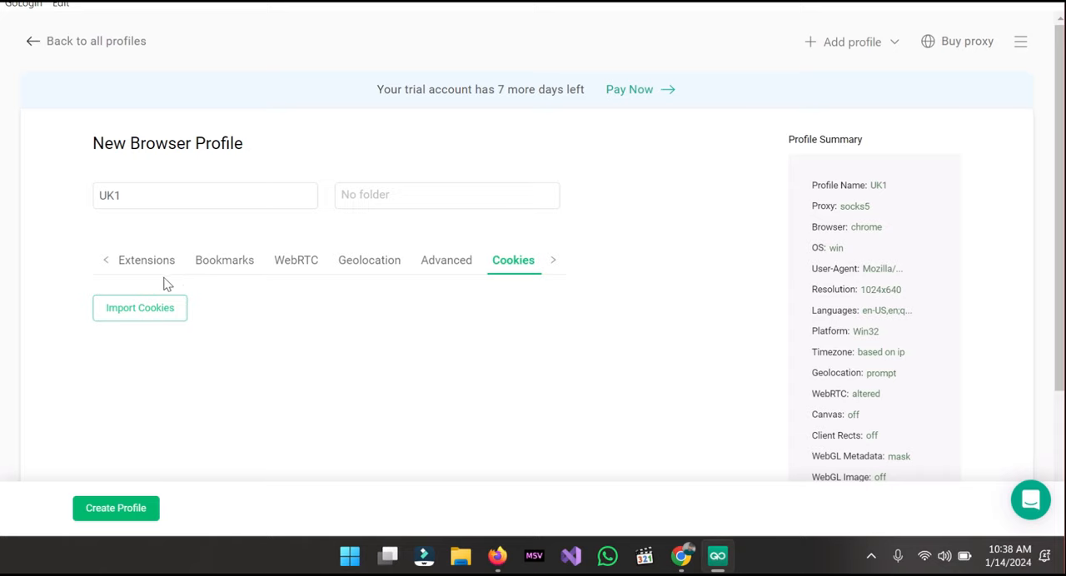
- Recheck the profile's proxy settings and examine its list of preset bookmarks
click(111, 264)
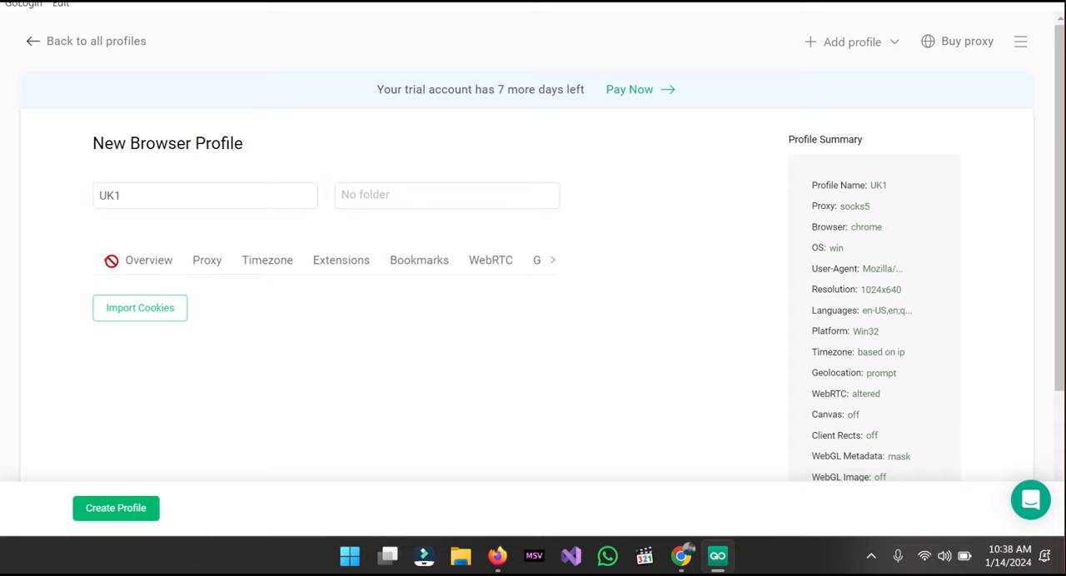
click(209, 268)
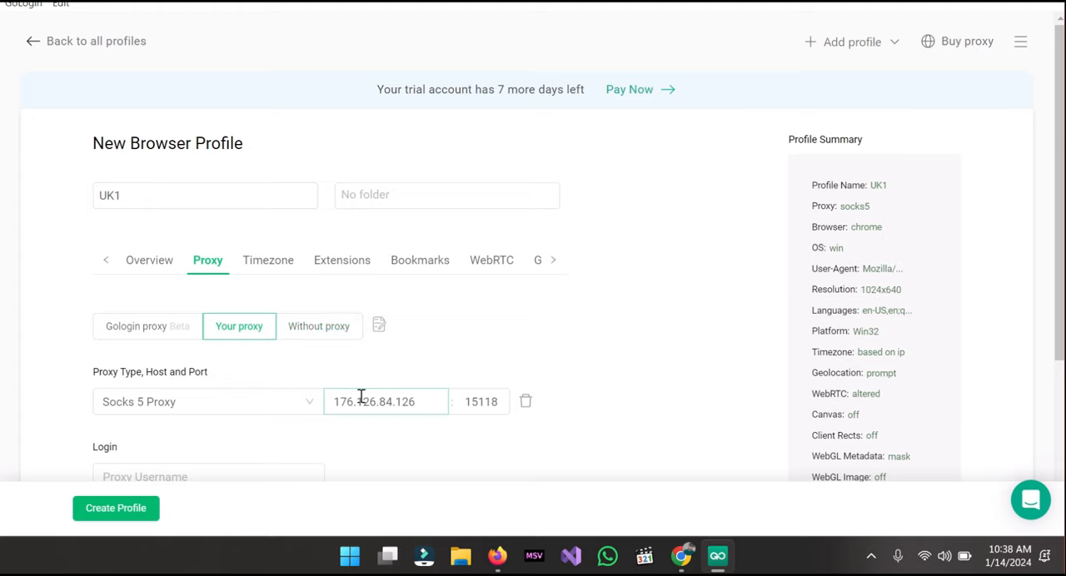
click(411, 268)
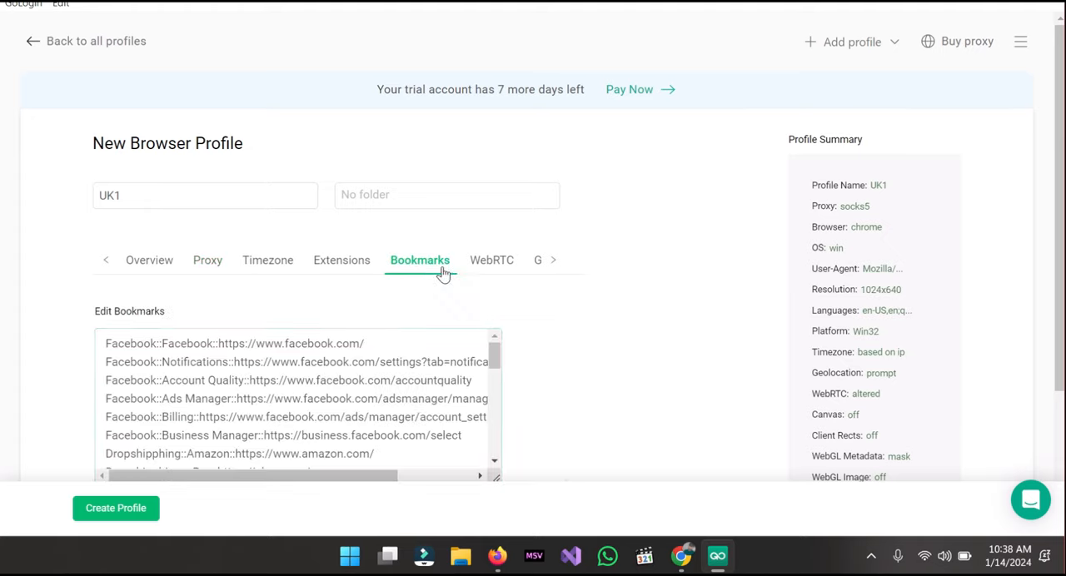
click(402, 450)
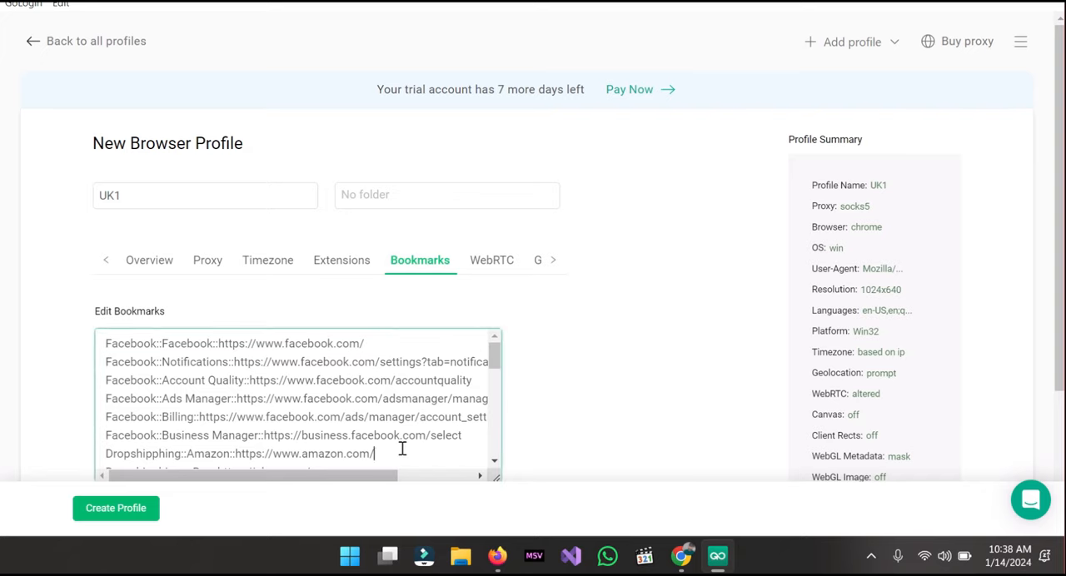
- Clear all preset bookmarks from the new profile and run a connection check on its Socks 5 proxy
key(ctrl+a)
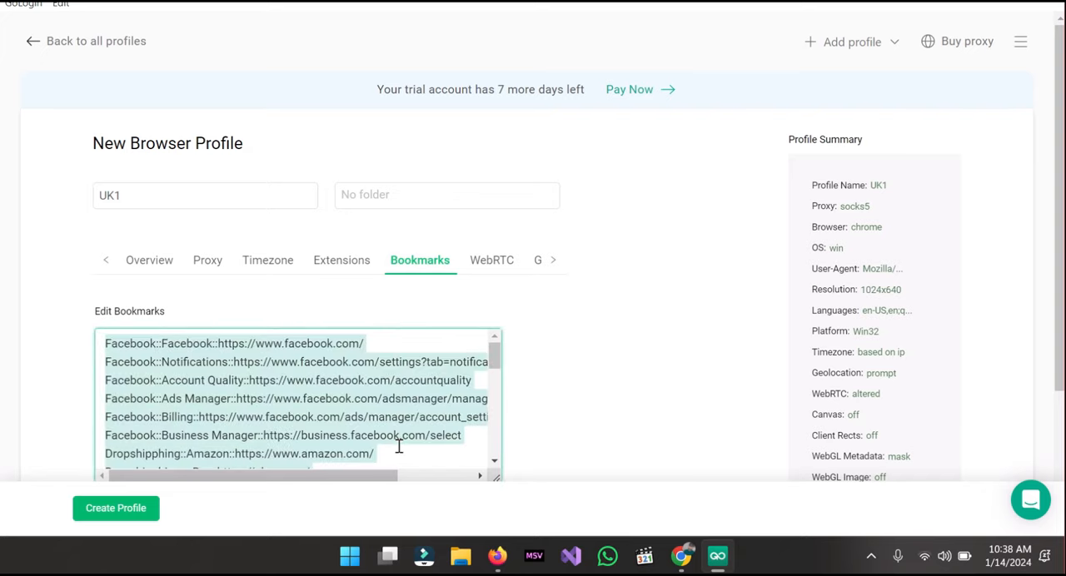
key(BackSpace)
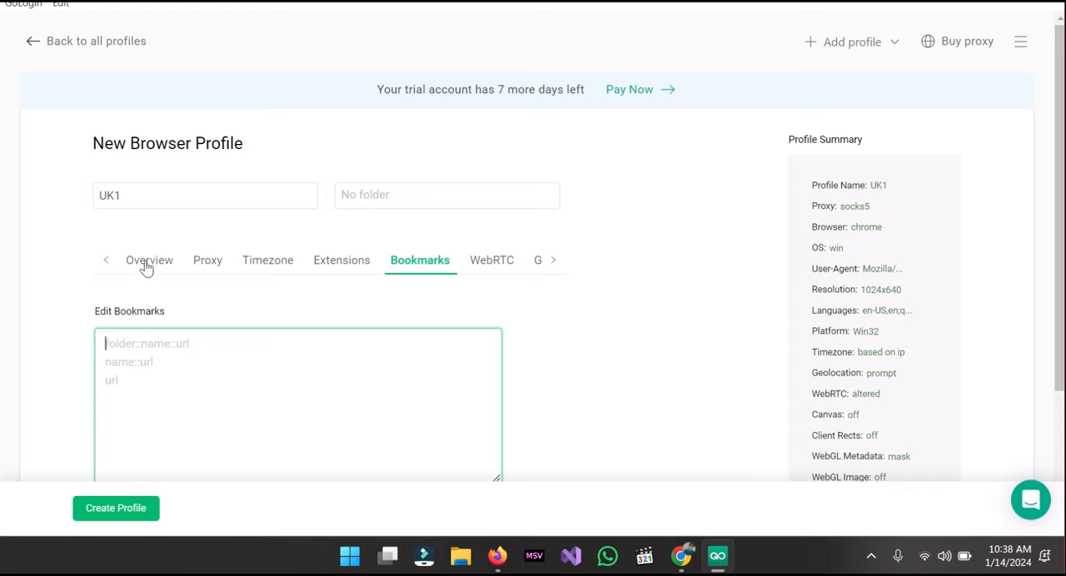
click(209, 265)
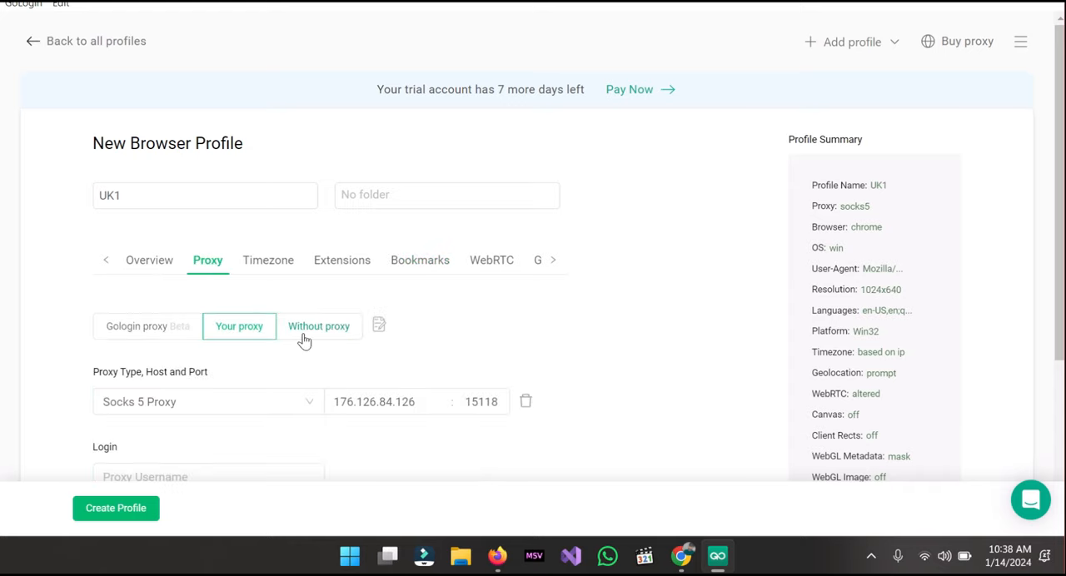
scroll(304, 340, down, 1)
scroll(305, 340, down, 2)
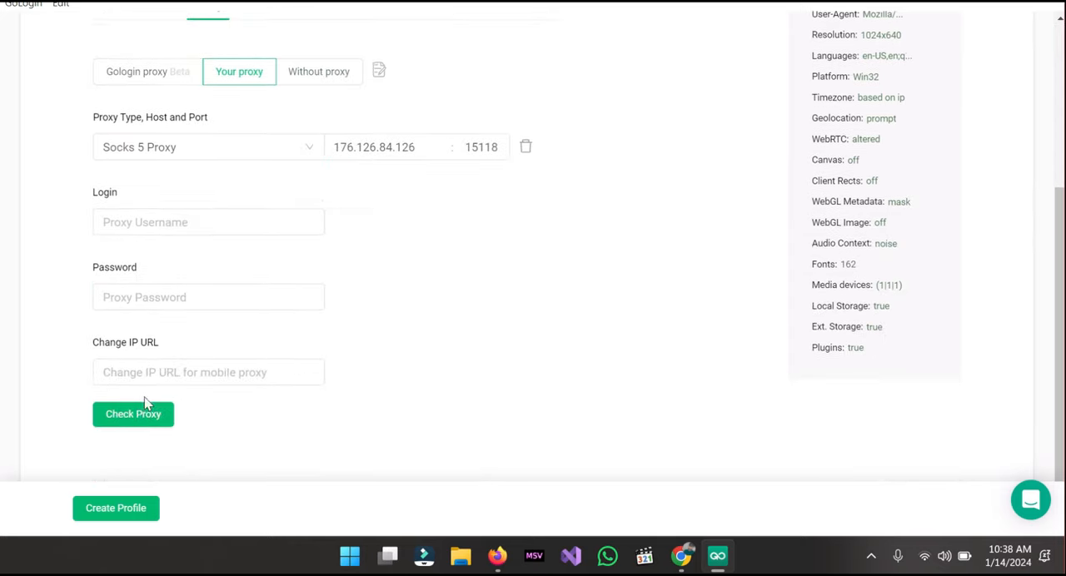
click(159, 419)
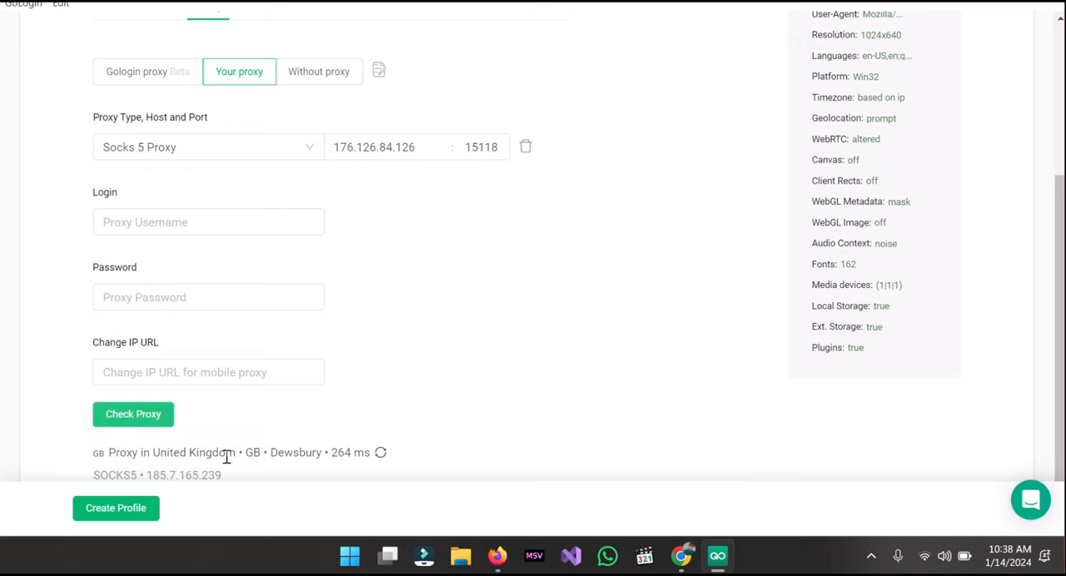
scroll(187, 453, down, 1)
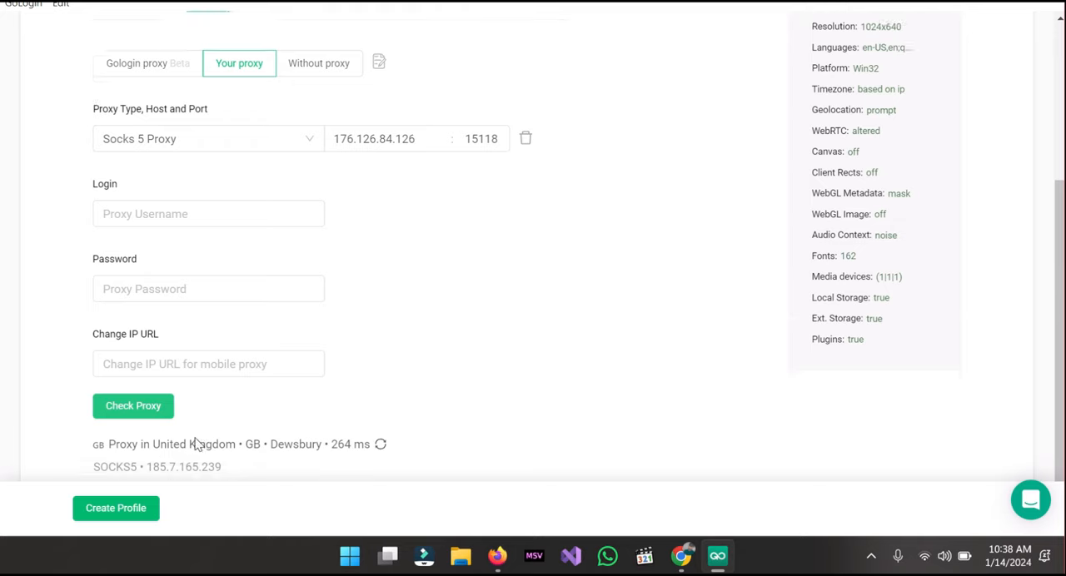
- Create the UK1 profile and run it, dismissing the subscription plans offer
click(140, 510)
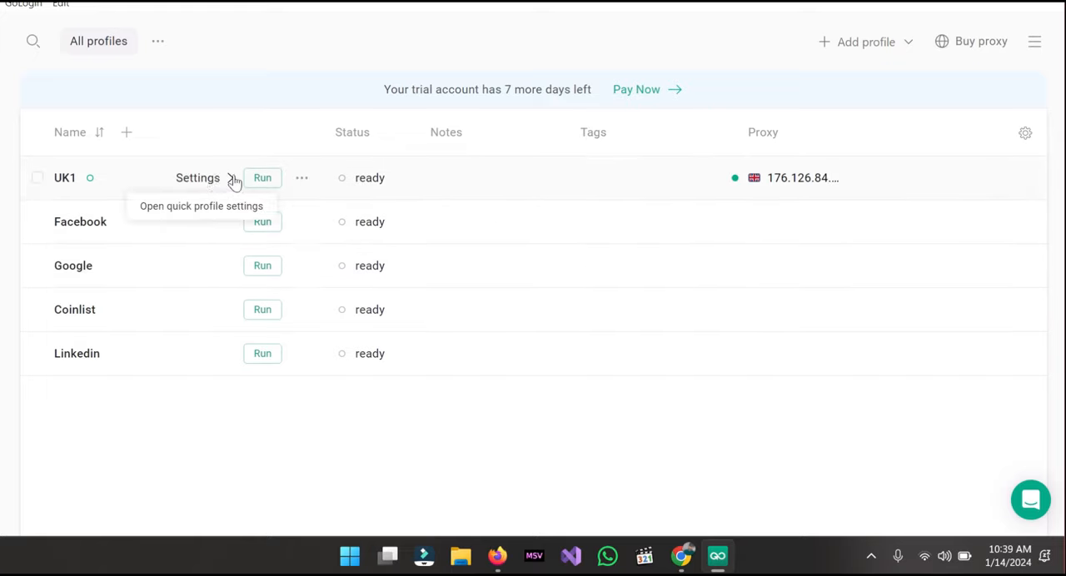
click(263, 179)
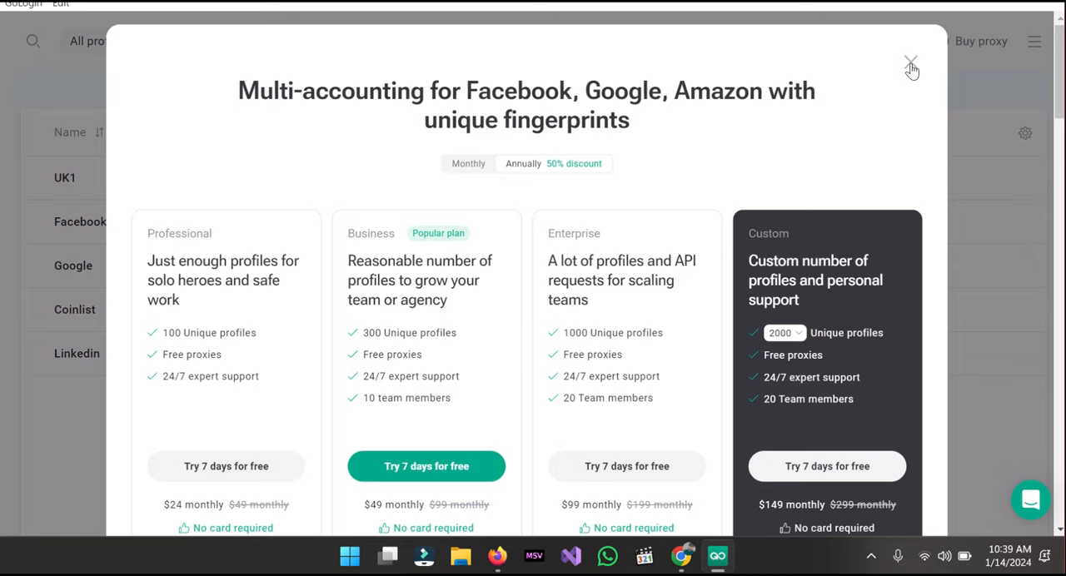
click(911, 66)
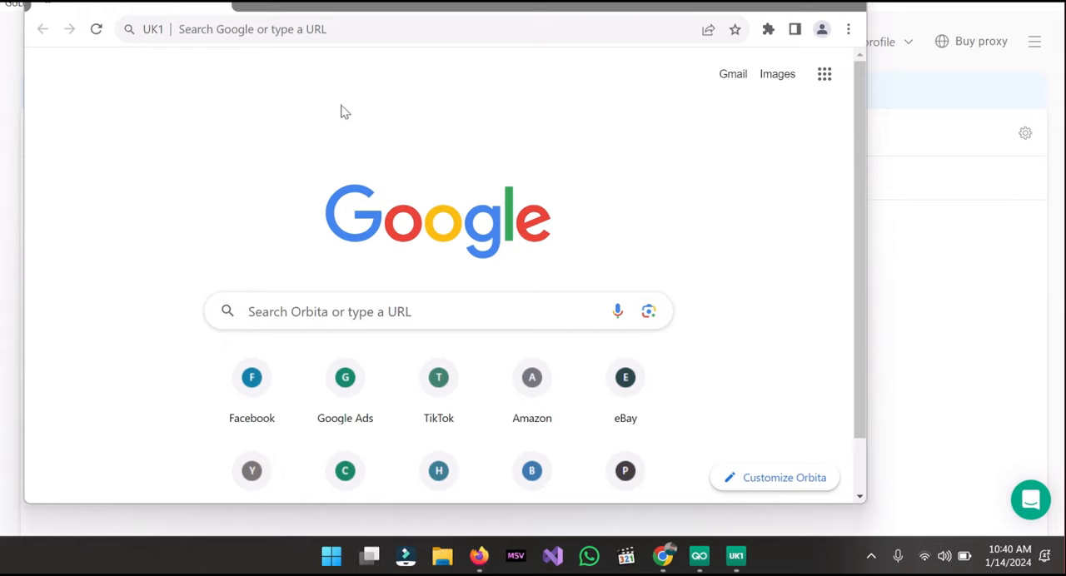
- Open techzaam.com in the UK1 browser window
click(274, 33)
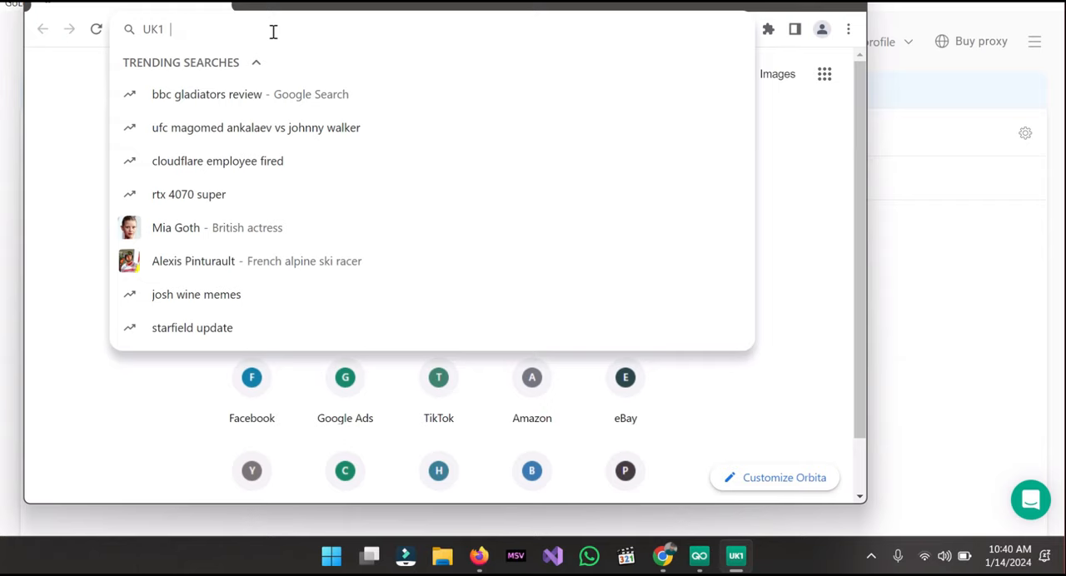
text(techzaam)
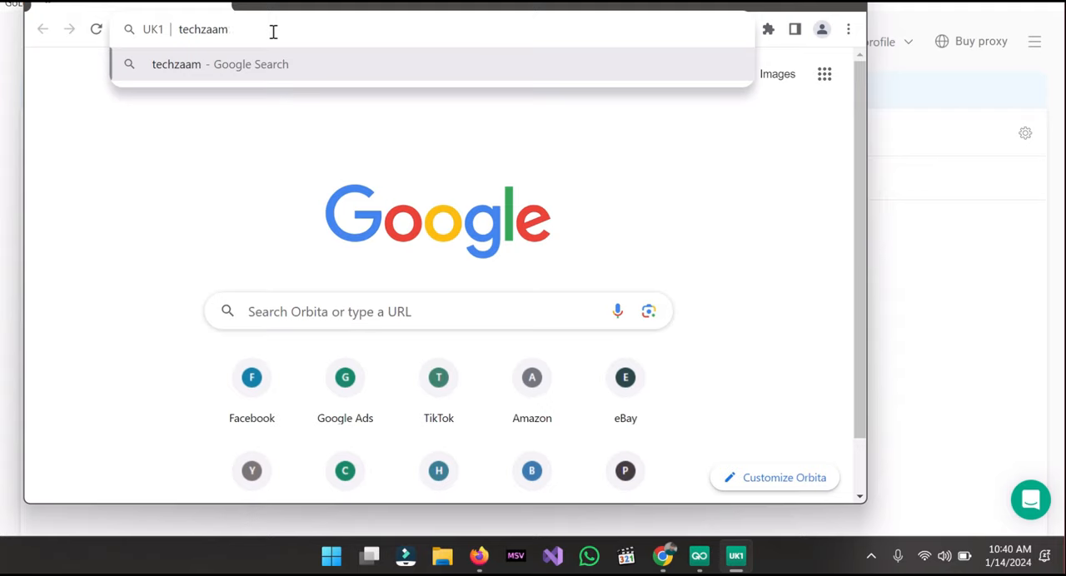
text(.com)
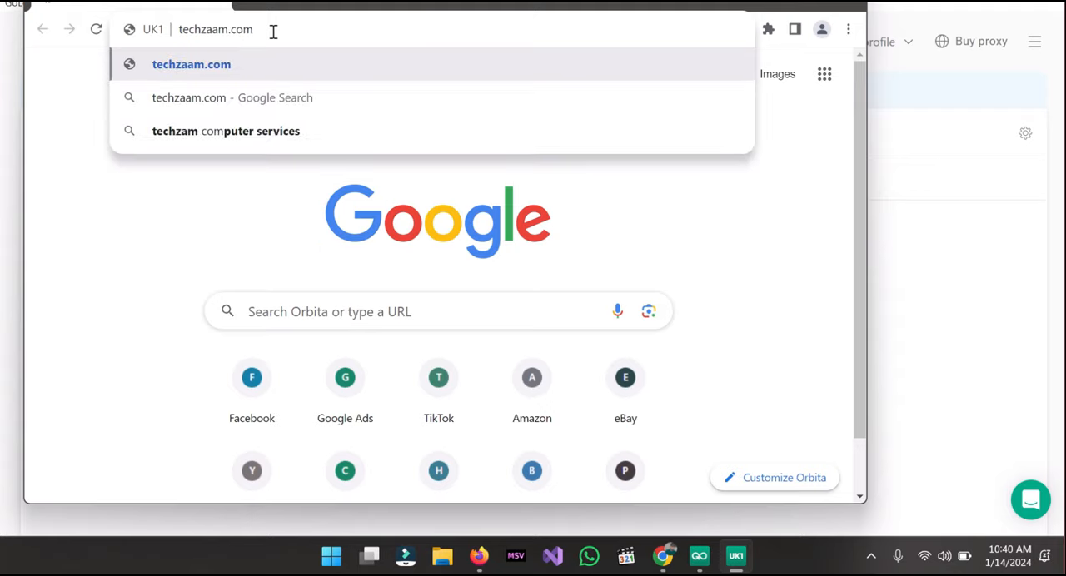
key(Return)
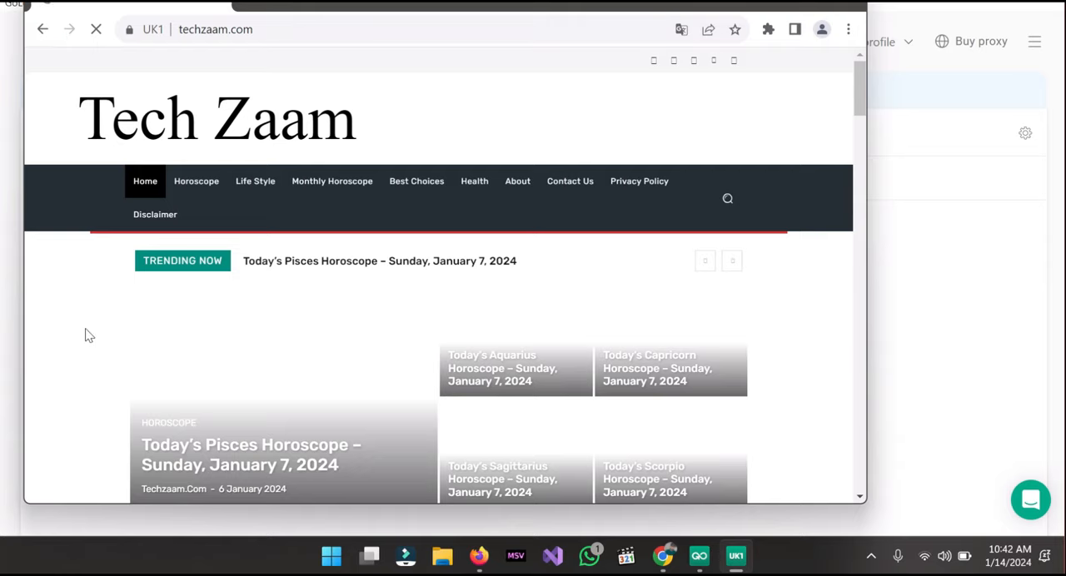
- Open the article "Today's Pisces Horoscope – Sunday, January 7, 2024" in a new tab and switch to that tab
right_click(215, 458)
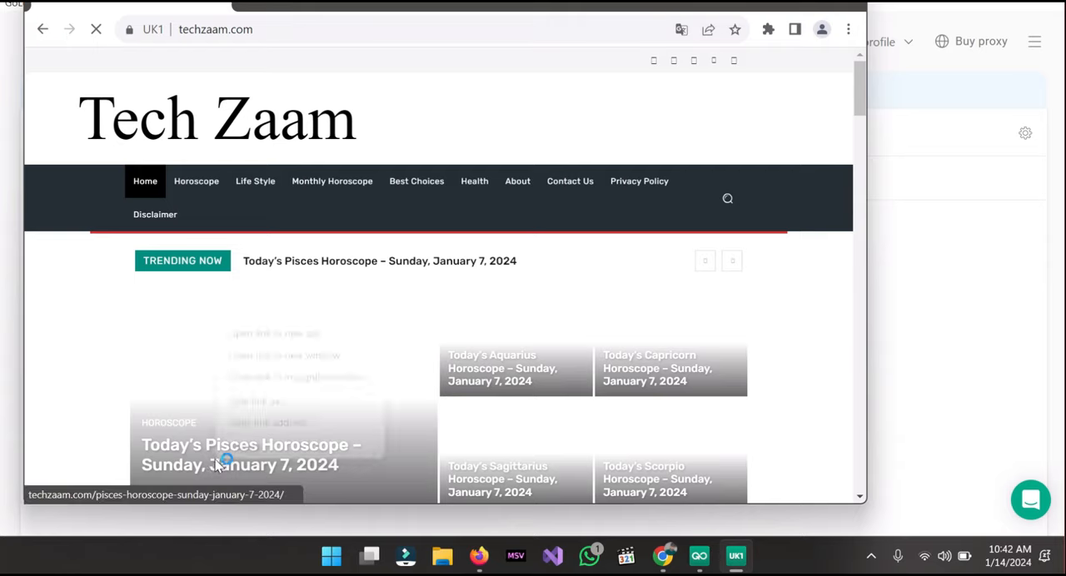
click(265, 333)
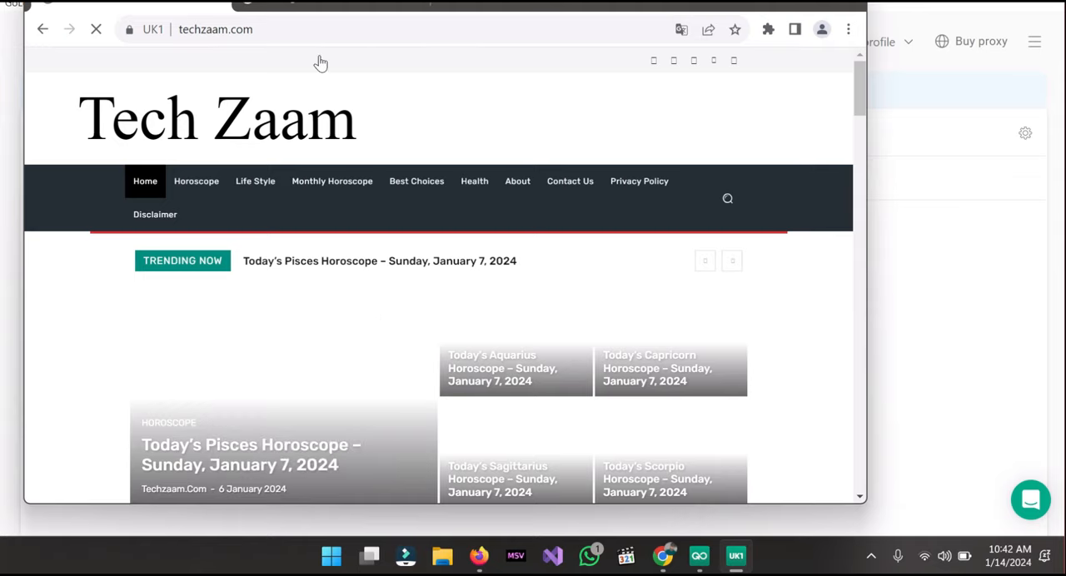
click(286, 10)
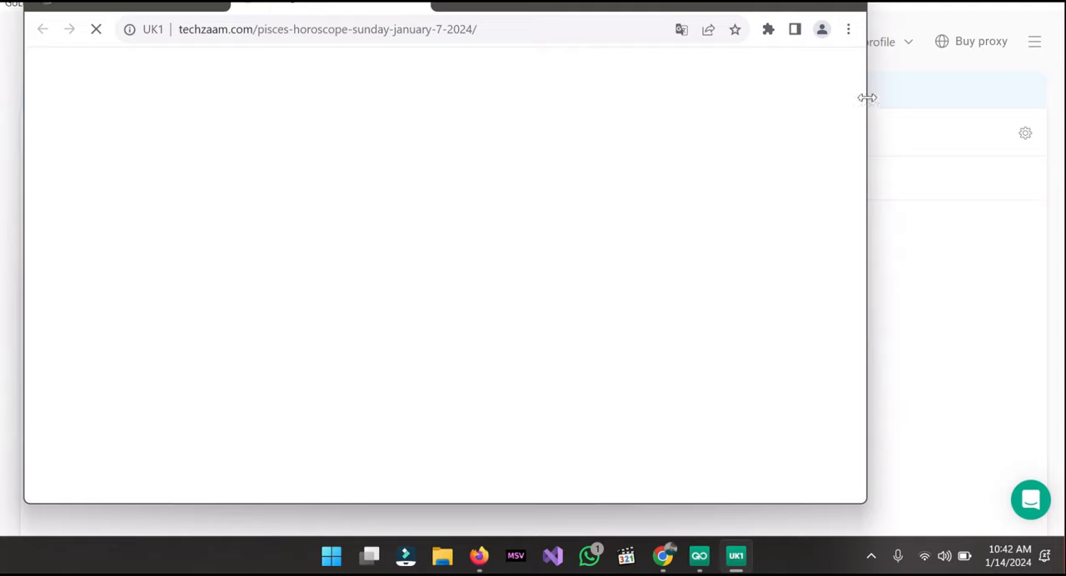
- Enlarge the UK1 browser window to the screen's right edge and the taskbar, and move it down to reveal its tab strip
drag(866, 97, 1063, 106)
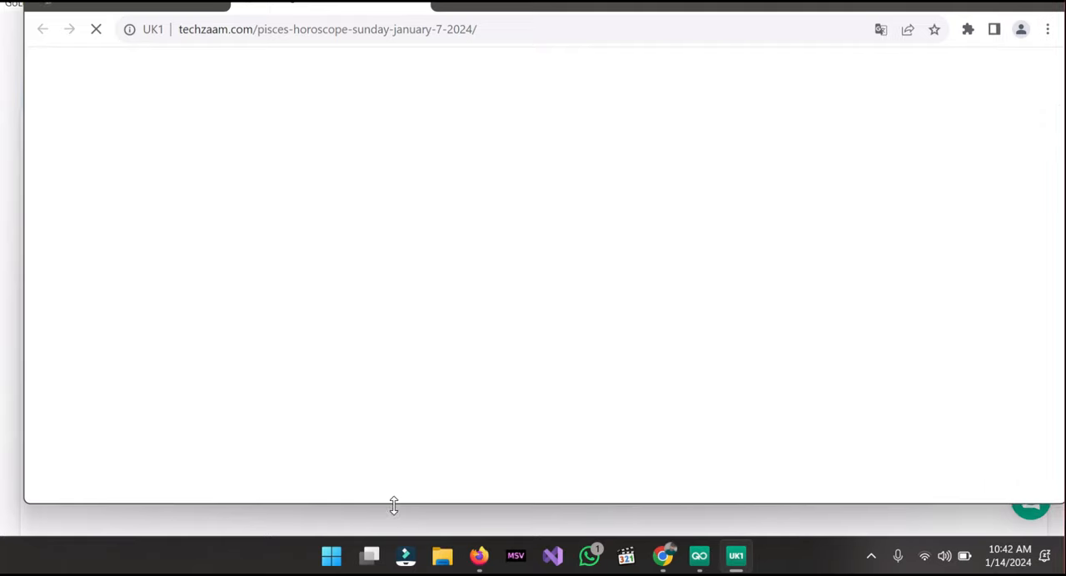
drag(395, 503, 374, 533)
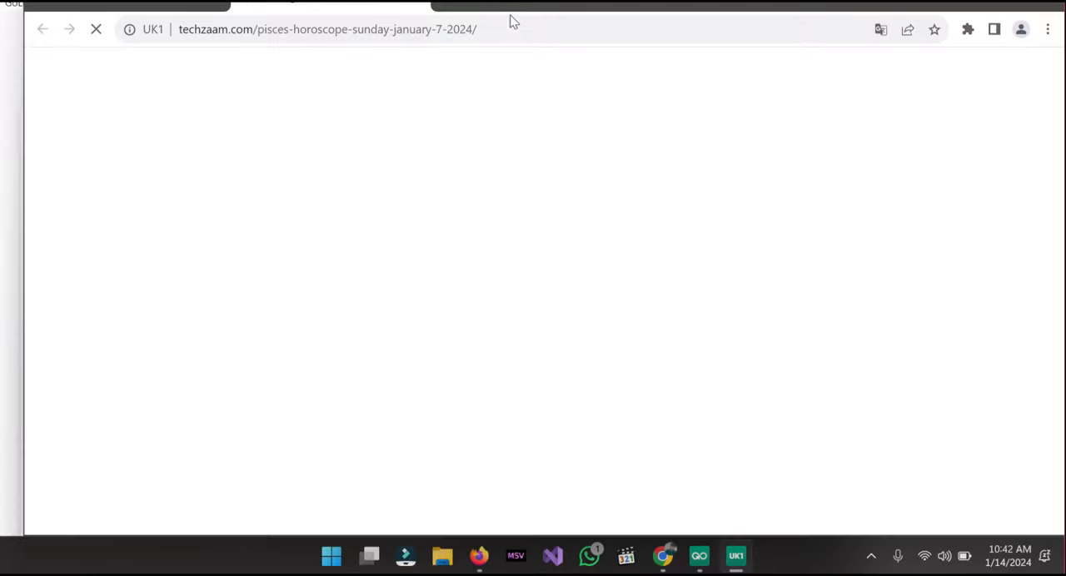
drag(512, 14, 519, 40)
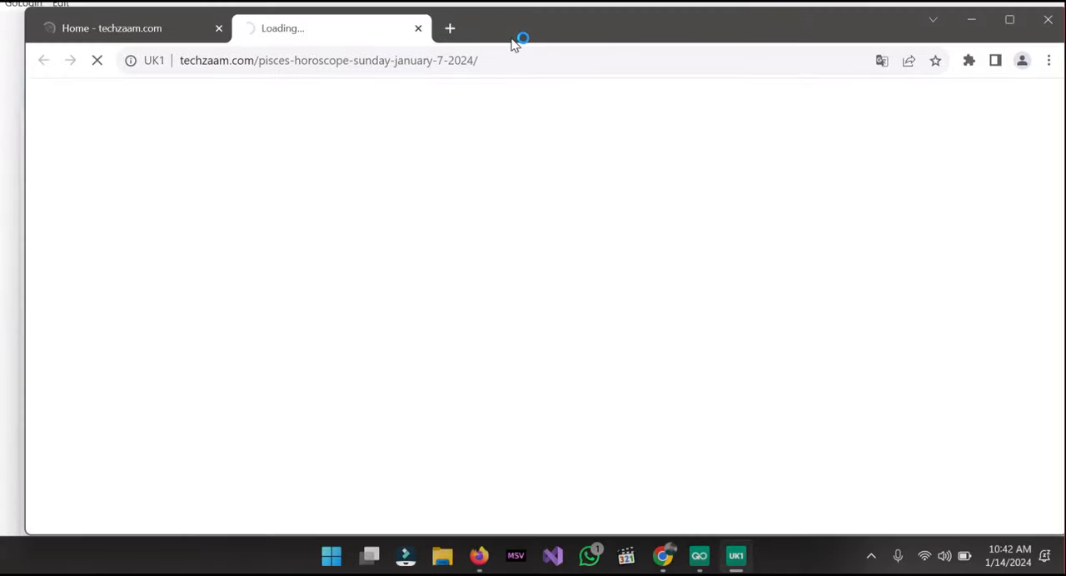